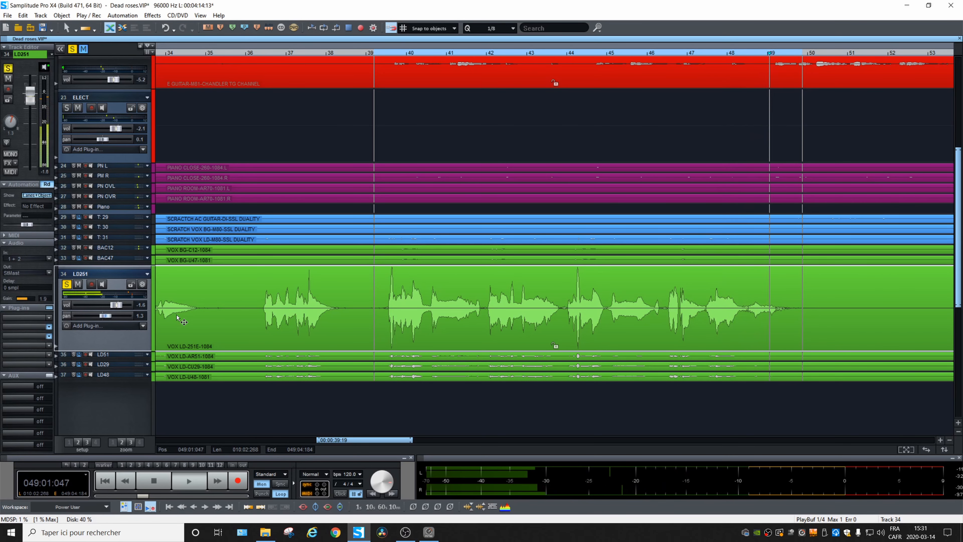
- Listen to the lead vocal on track LD251, including the phrase starting around bar 47
{"action": "key", "text": "space"}
{"action": "key", "text": "space"}
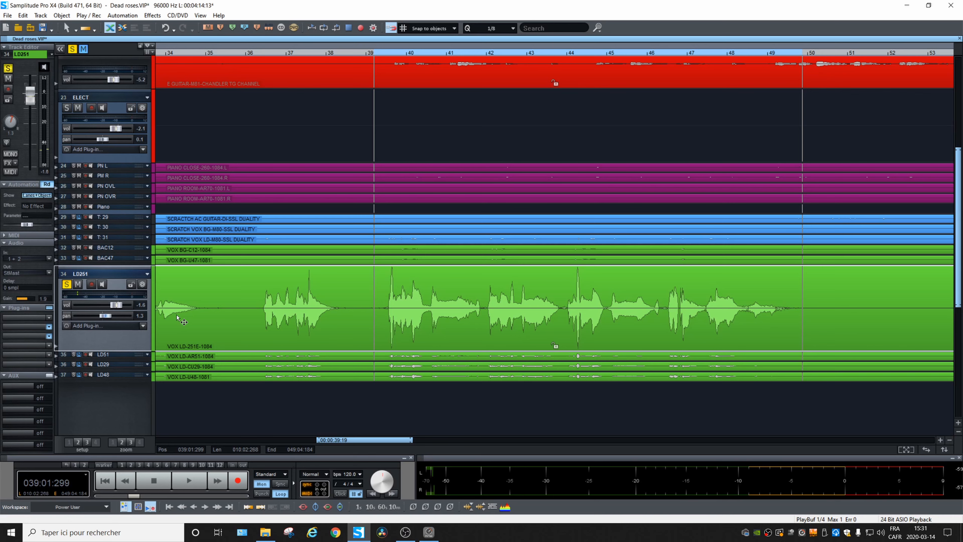
{"action": "left_click_drag", "start_coordinate": [394, 284], "coordinate": [381, 287]}
{"action": "left_click", "coordinate": [563, 307]}
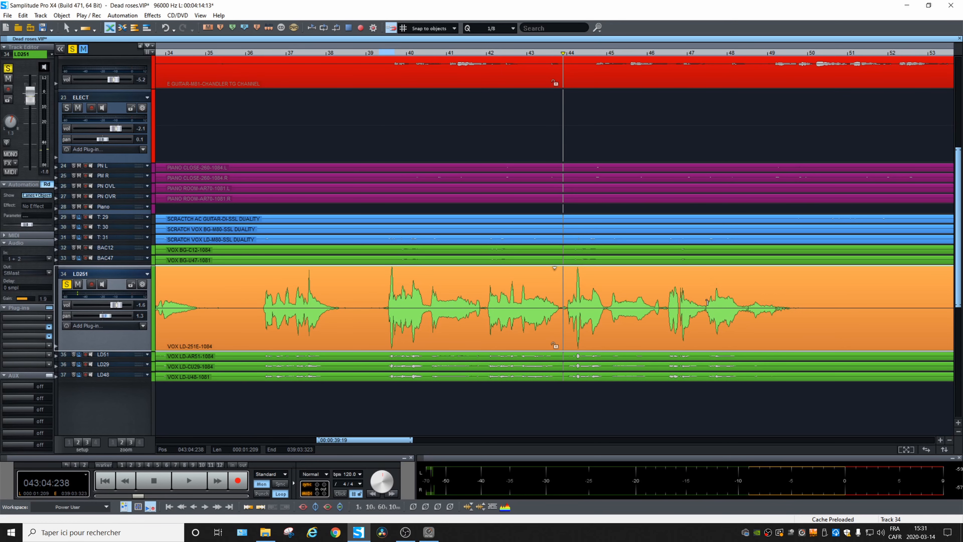
{"action": "left_click", "coordinate": [707, 300]}
{"action": "key", "text": "space"}
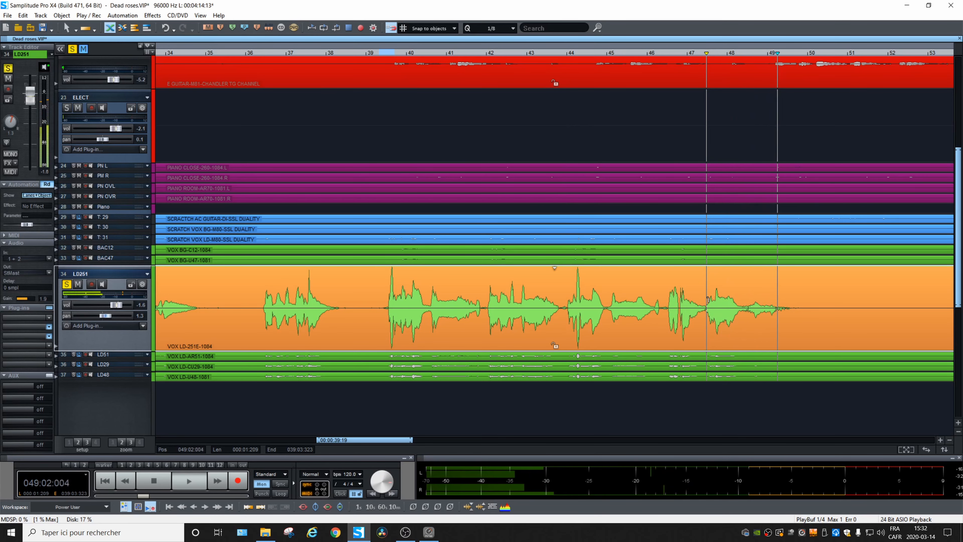
{"action": "key", "text": "space"}
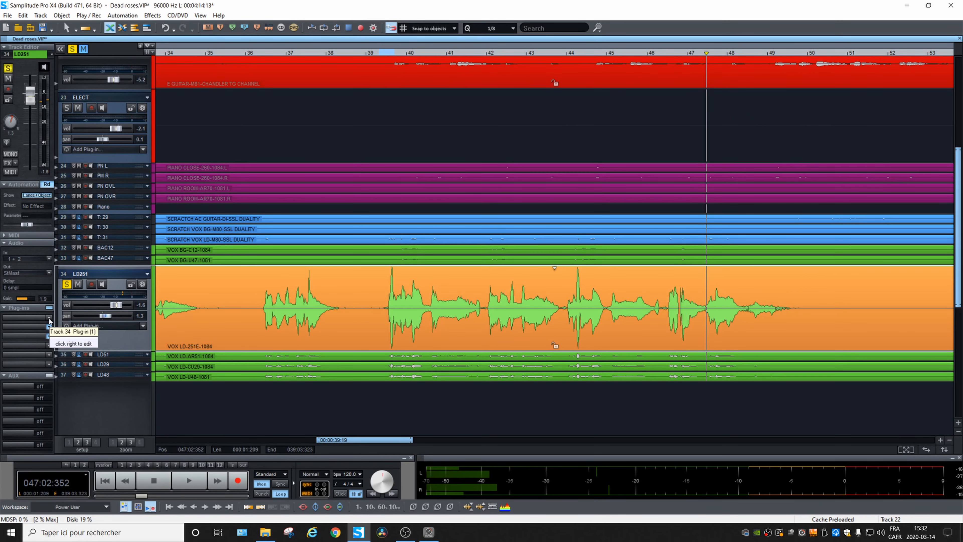
- Insert coreFX Compressor from the favorites on track LD251 and position its window above the vocal waveform
{"action": "right_click", "coordinate": [48, 321]}
{"action": "mouse_move", "coordinate": [116, 347]}
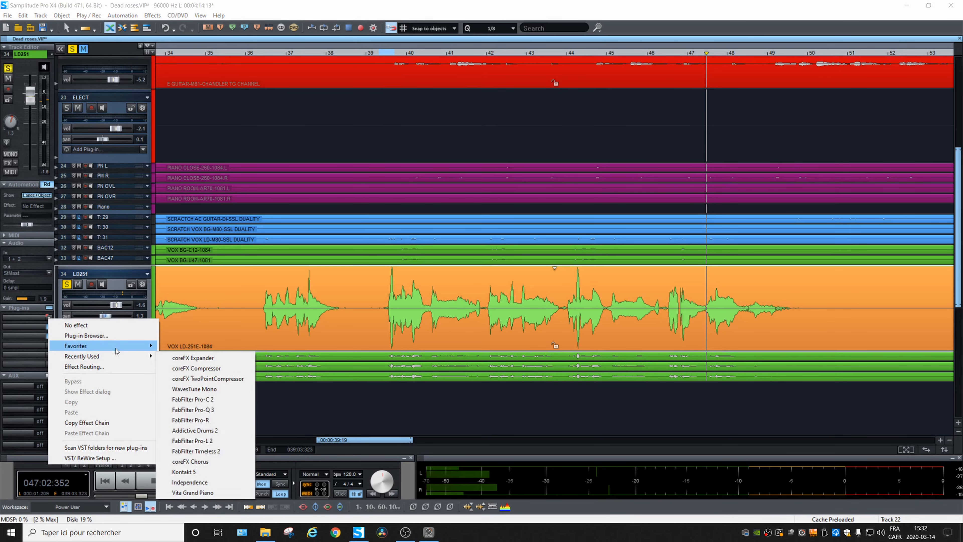
{"action": "left_click", "coordinate": [196, 448]}
{"action": "left_click_drag", "start_coordinate": [409, 293], "coordinate": [529, 64]}
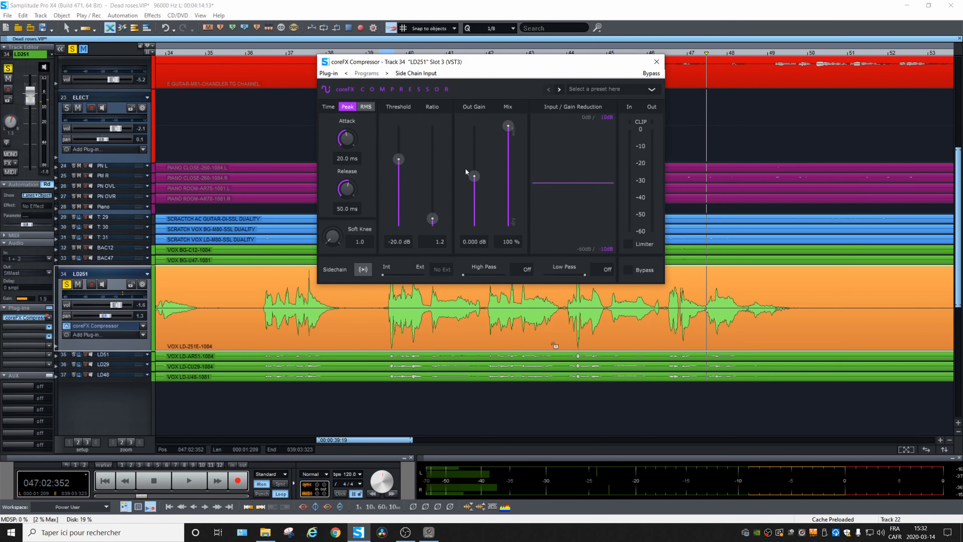
- Select the vocal passage from about bar 39 to bar 49 and play it through the compressor at its default settings
{"action": "left_click_drag", "start_coordinate": [377, 300], "coordinate": [803, 300]}
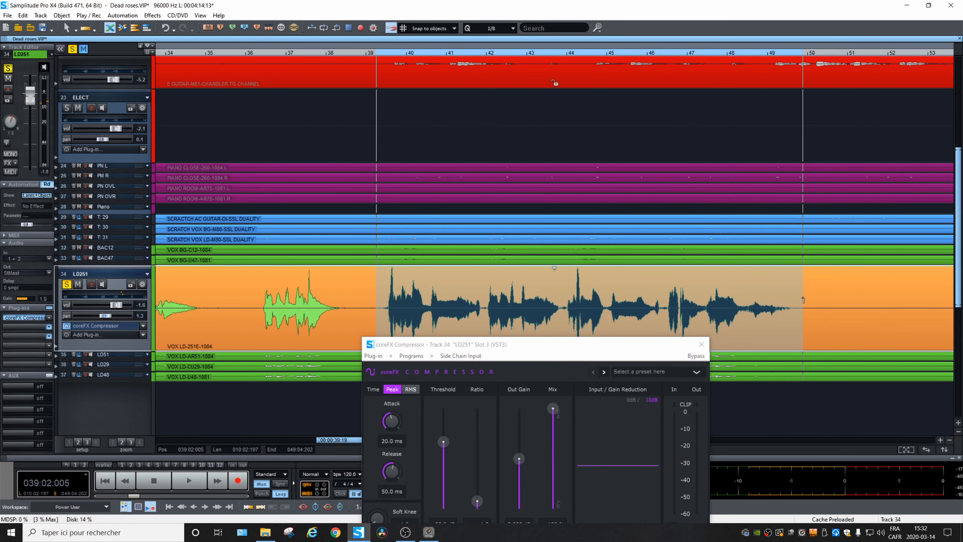
{"action": "left_click_drag", "start_coordinate": [575, 344], "coordinate": [609, 50]}
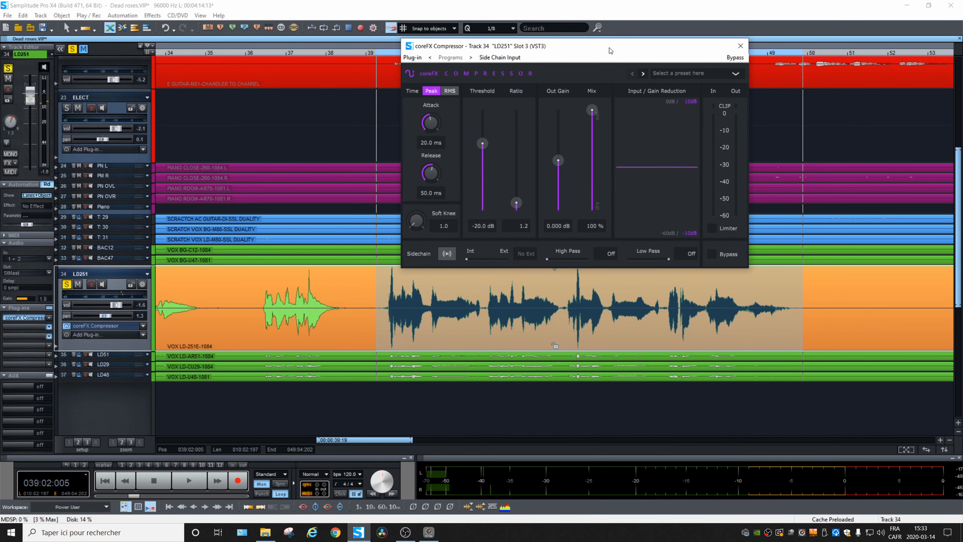
{"action": "key", "text": "space"}
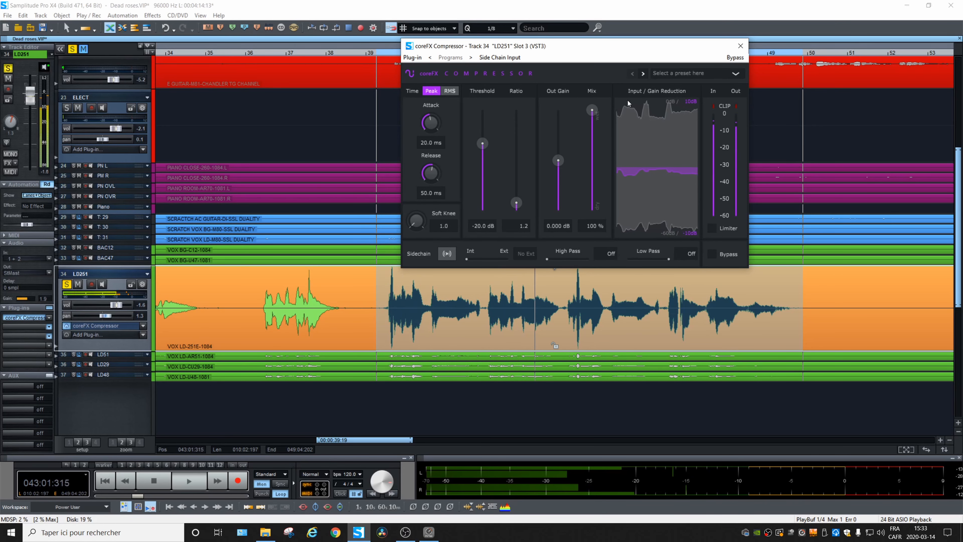
{"action": "key", "text": "space"}
{"action": "key", "text": "space"}
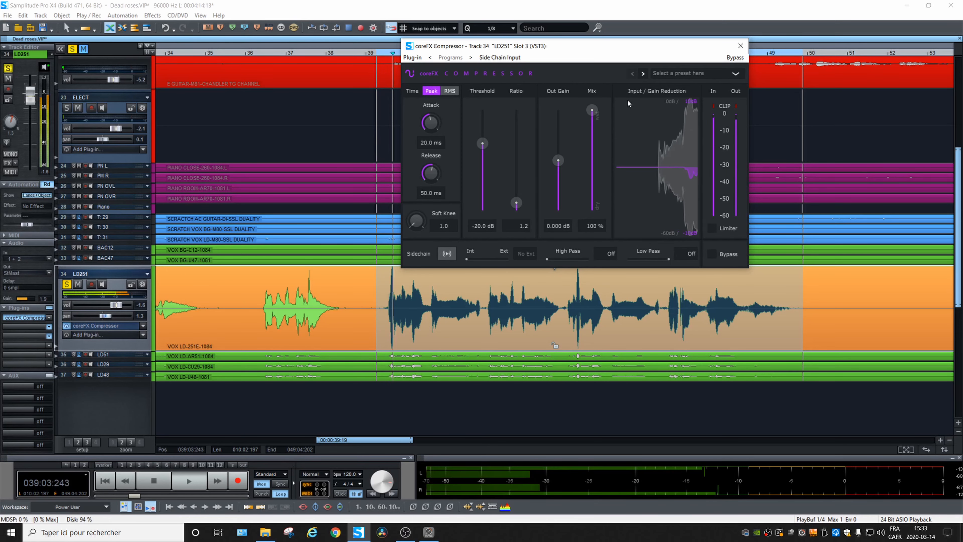
{"action": "key", "text": "space"}
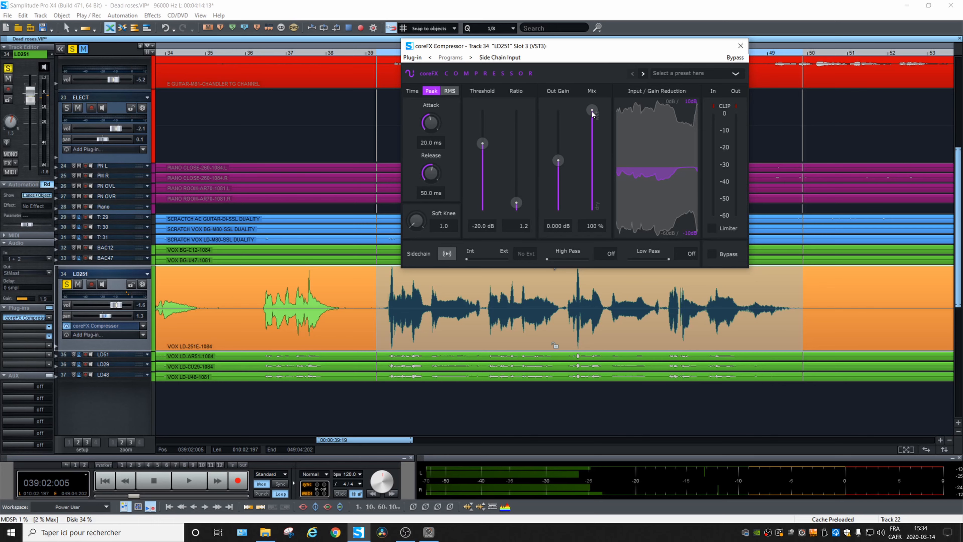
- During playback, set the vocal compressor's mix to 83 %, threshold to -30.7 dB, ratio to 2.4 and output gain to 4.601 dB
{"action": "left_click_drag", "start_coordinate": [594, 113], "coordinate": [589, 85]}
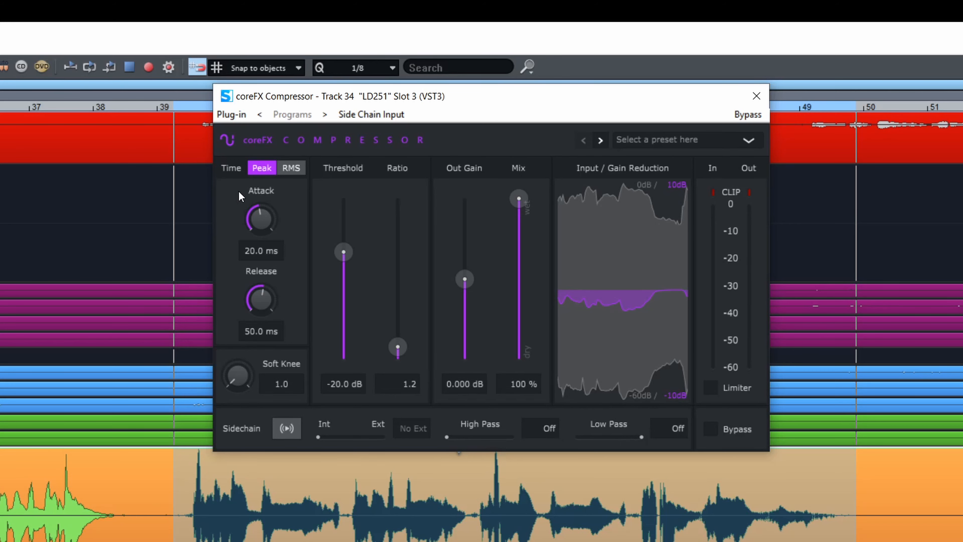
{"action": "key", "text": "space"}
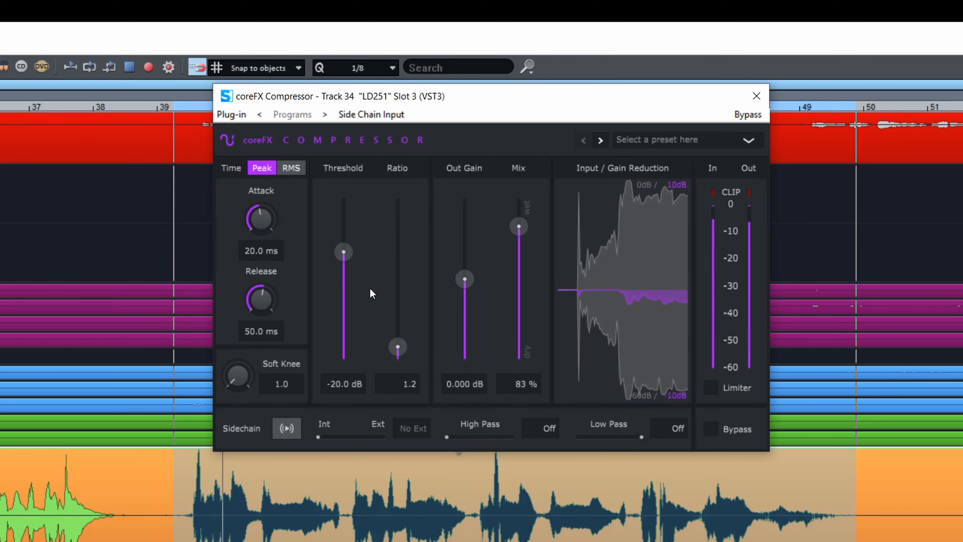
{"action": "left_click_drag", "start_coordinate": [344, 252], "coordinate": [347, 270]}
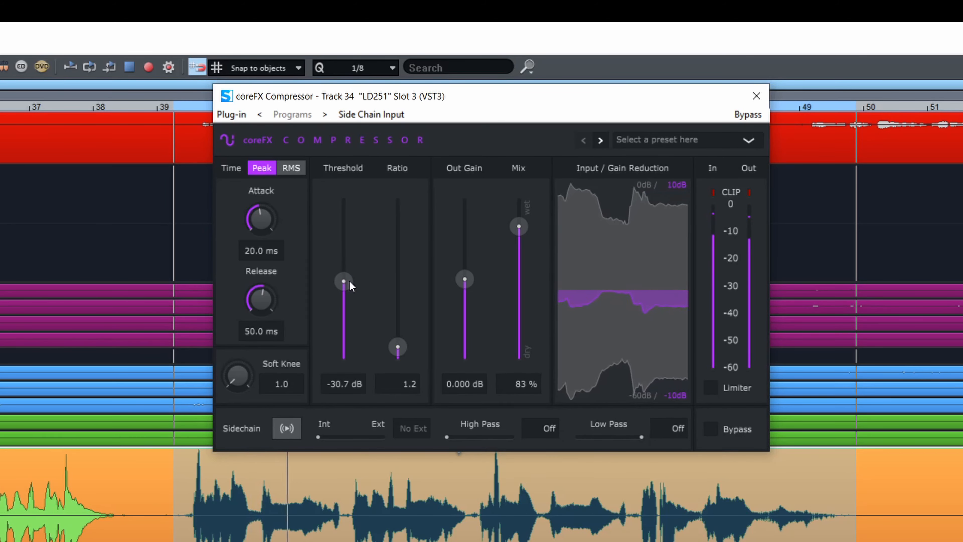
{"action": "left_click_drag", "start_coordinate": [398, 346], "coordinate": [400, 299]}
{"action": "mouse_move", "coordinate": [466, 277]}
{"action": "left_mouse_down"}
{"action": "mouse_move", "coordinate": [469, 245]}
{"action": "mouse_move", "coordinate": [465, 269]}
{"action": "left_mouse_up"}
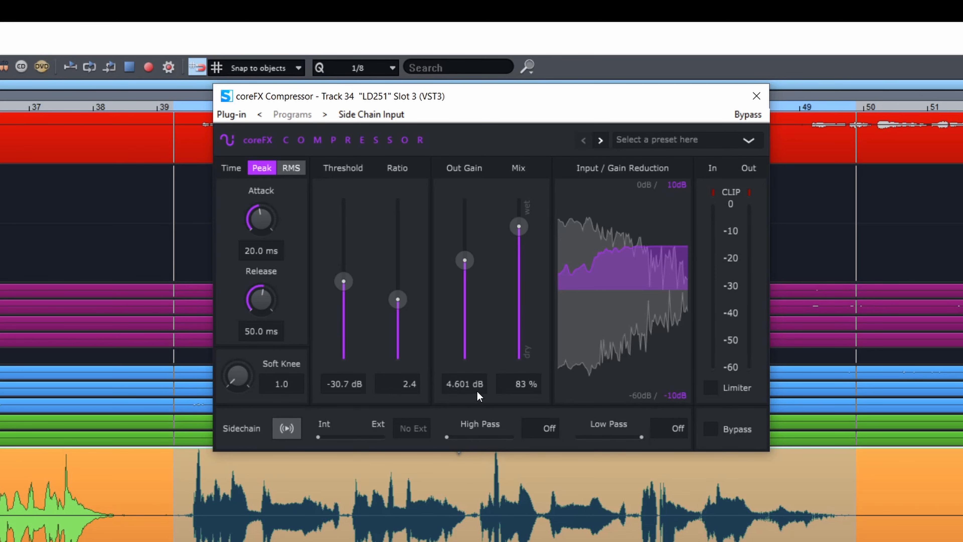
{"action": "key", "text": "space"}
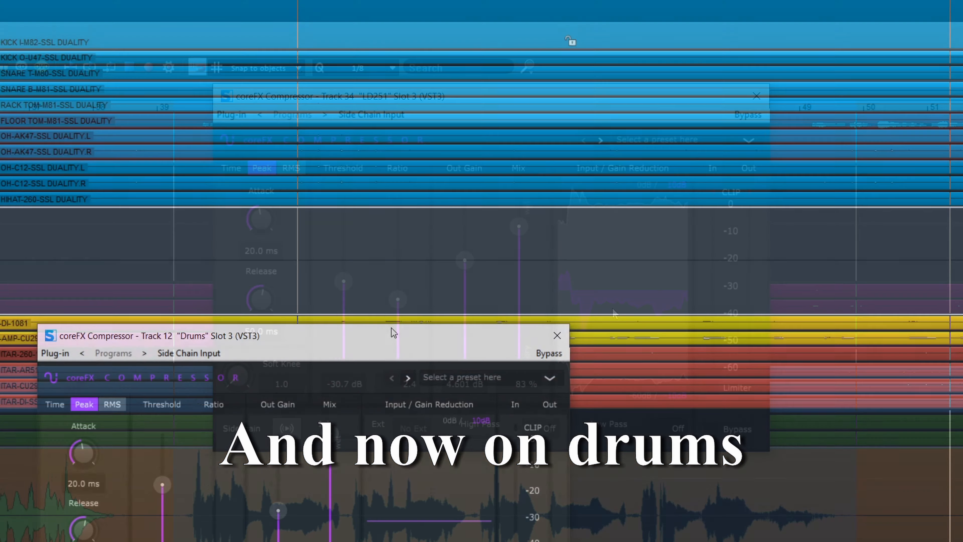
- Set the Drums track compressor to 18.2 ms attack, -31.2 dB threshold, 1.8 ratio and 4.601 dB output gain during playback
{"action": "left_click_drag", "start_coordinate": [393, 333], "coordinate": [606, 82]}
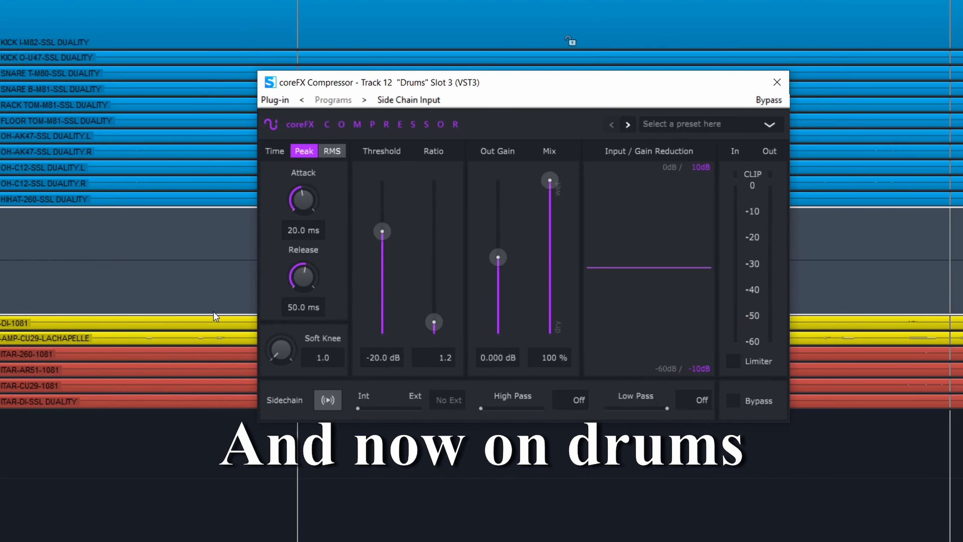
{"action": "key", "text": "space"}
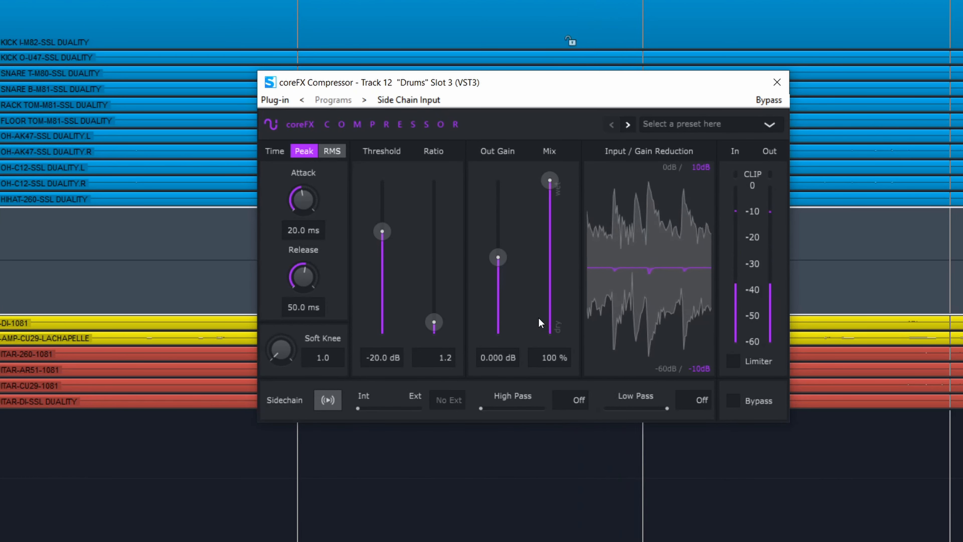
{"action": "mouse_move", "coordinate": [299, 198]}
{"action": "left_mouse_down"}
{"action": "mouse_move", "coordinate": [299, 186]}
{"action": "mouse_move", "coordinate": [293, 205]}
{"action": "mouse_move", "coordinate": [295, 197]}
{"action": "left_mouse_up"}
{"action": "left_click_drag", "start_coordinate": [382, 232], "coordinate": [385, 261]}
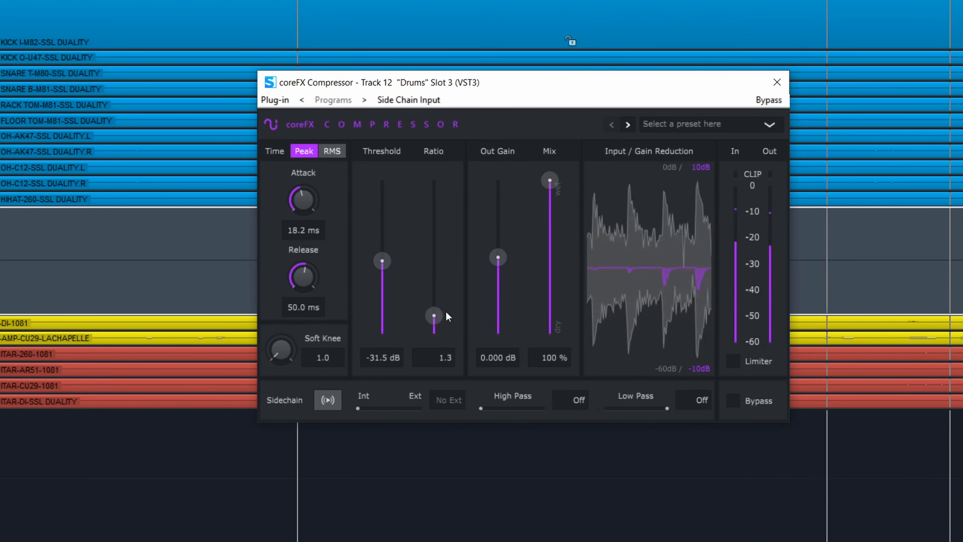
{"action": "left_click_drag", "start_coordinate": [436, 322], "coordinate": [435, 294]}
{"action": "left_click_drag", "start_coordinate": [506, 262], "coordinate": [507, 239]}
{"action": "left_click_drag", "start_coordinate": [383, 264], "coordinate": [382, 261]}
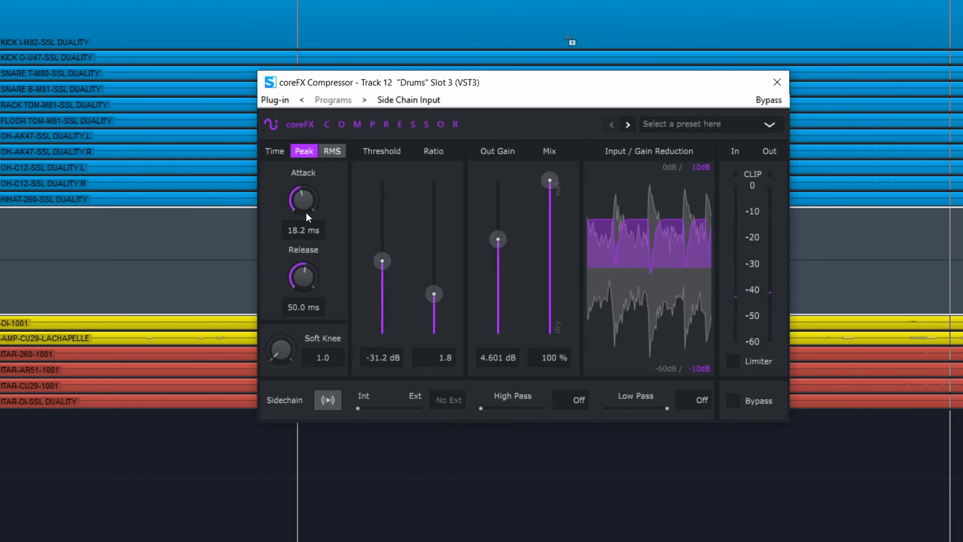
- Set the drum compressor to 83.4 ms attack, 1.5 s release, -48.7 dB threshold, 3.4 ratio and 14.18 dB output gain
{"action": "left_click_drag", "start_coordinate": [307, 174], "coordinate": [308, 172]}
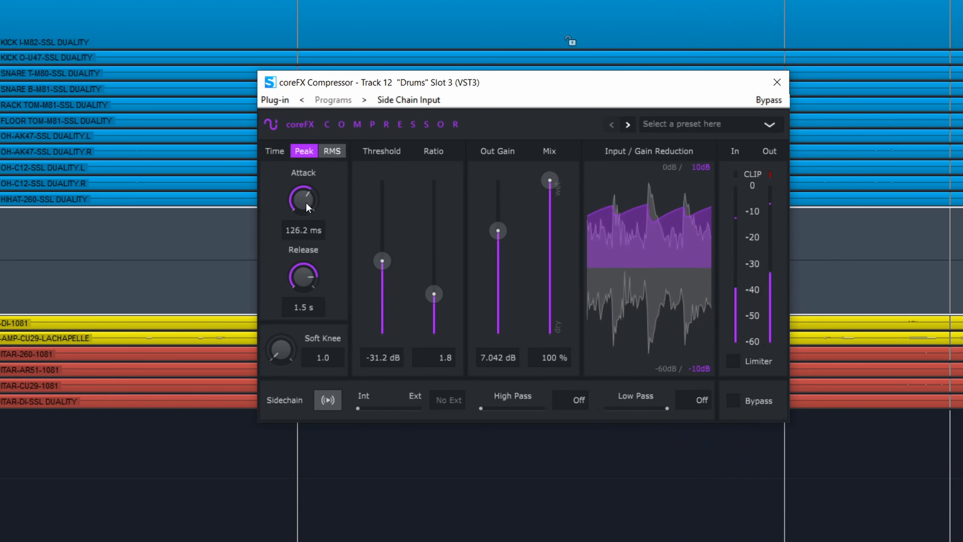
{"action": "left_click_drag", "start_coordinate": [307, 207], "coordinate": [309, 175]}
{"action": "left_click_drag", "start_coordinate": [382, 261], "coordinate": [444, 253]}
{"action": "left_click_drag", "start_coordinate": [387, 311], "coordinate": [385, 305]}
{"action": "left_click_drag", "start_coordinate": [302, 198], "coordinate": [325, 266]}
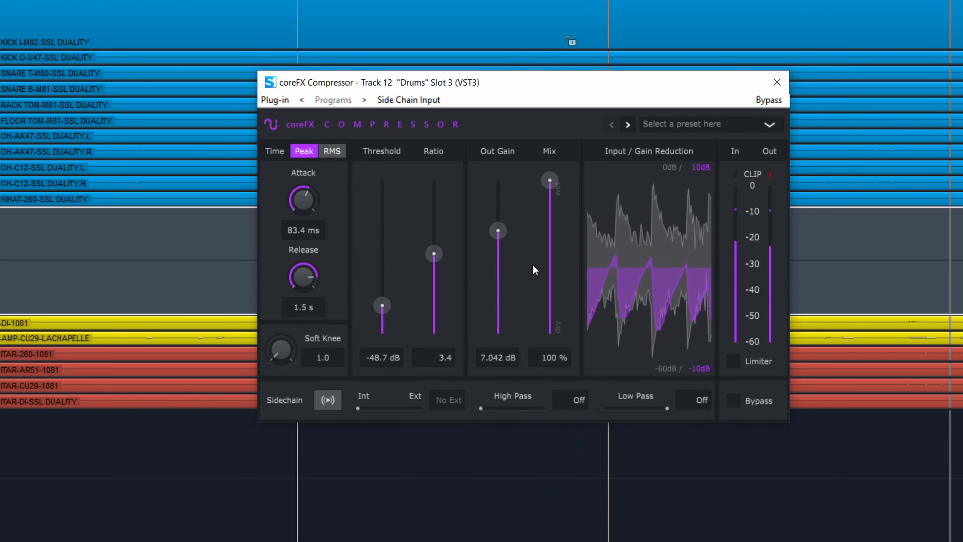
{"action": "left_click_drag", "start_coordinate": [503, 232], "coordinate": [503, 203]}
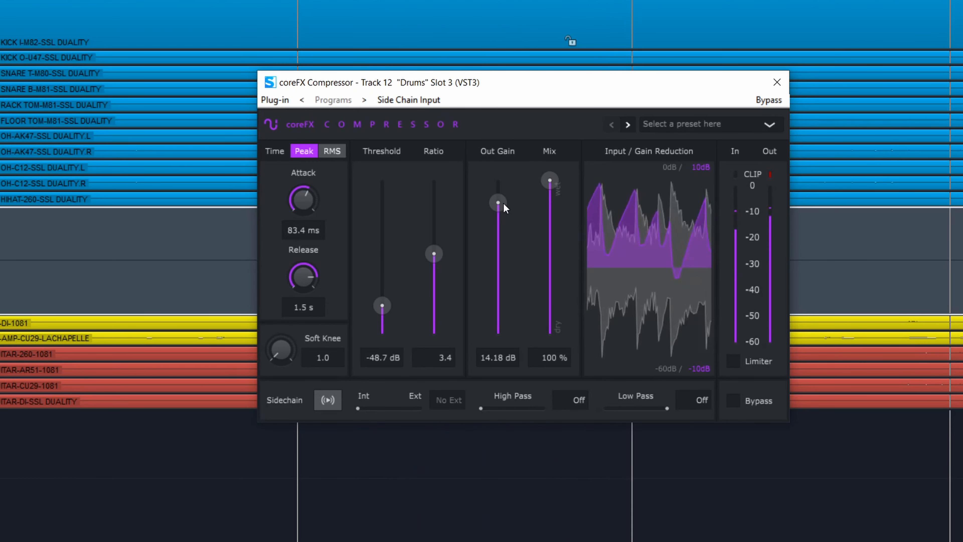
- Compare the drums using the compressor's bypass, and close the plug-in window once playback is stopped
{"action": "left_click", "coordinate": [768, 101]}
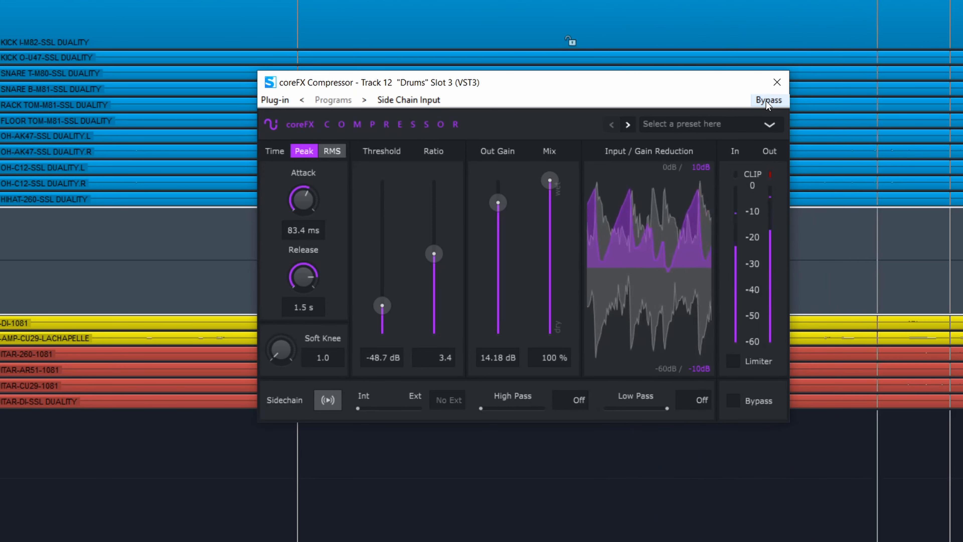
{"action": "key", "text": "space"}
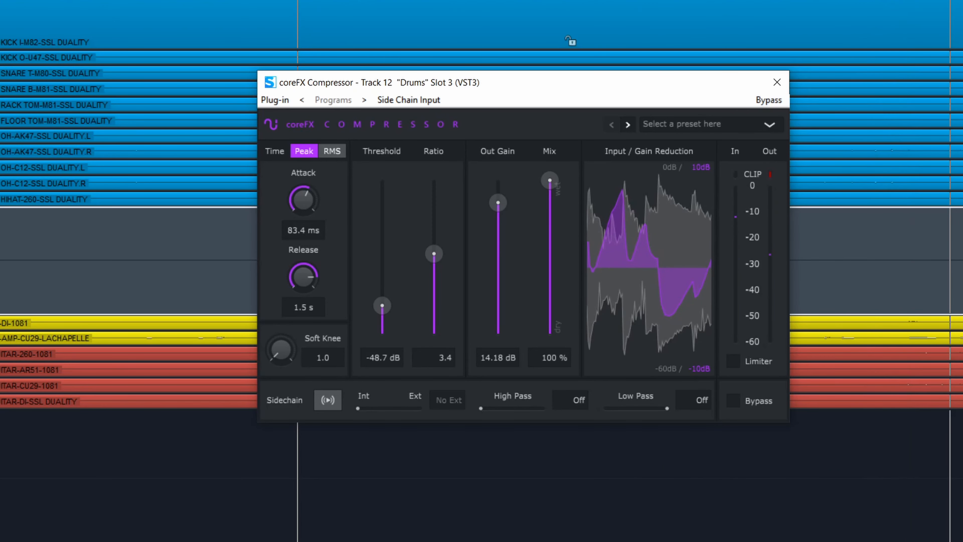
{"action": "left_click", "coordinate": [776, 82]}
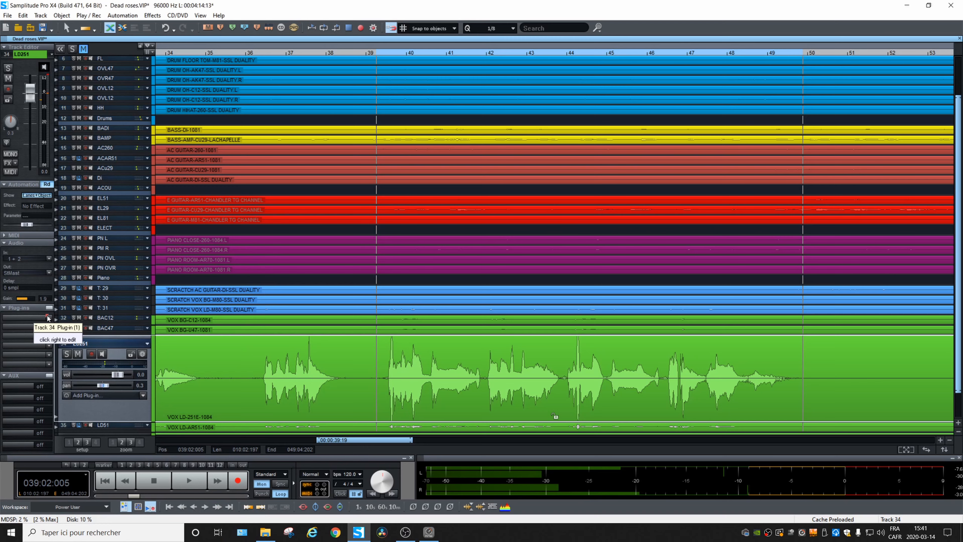
- Insert coreFX TwoPointCompressor from the favorites on track LD251 and move its window above the vocal waveform
{"action": "right_click", "coordinate": [48, 318]}
{"action": "mouse_move", "coordinate": [136, 352]}
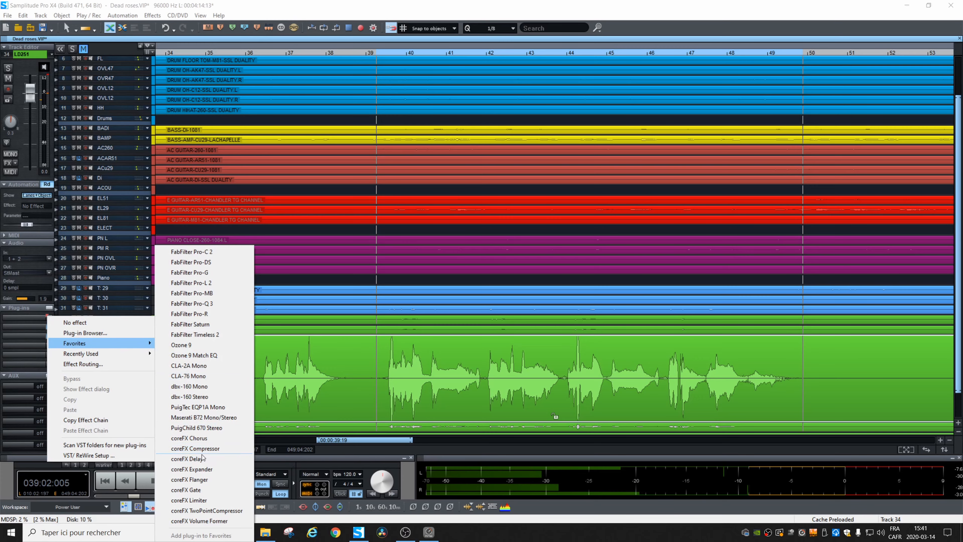
{"action": "left_click", "coordinate": [207, 510]}
{"action": "left_click_drag", "start_coordinate": [402, 299], "coordinate": [463, 124]}
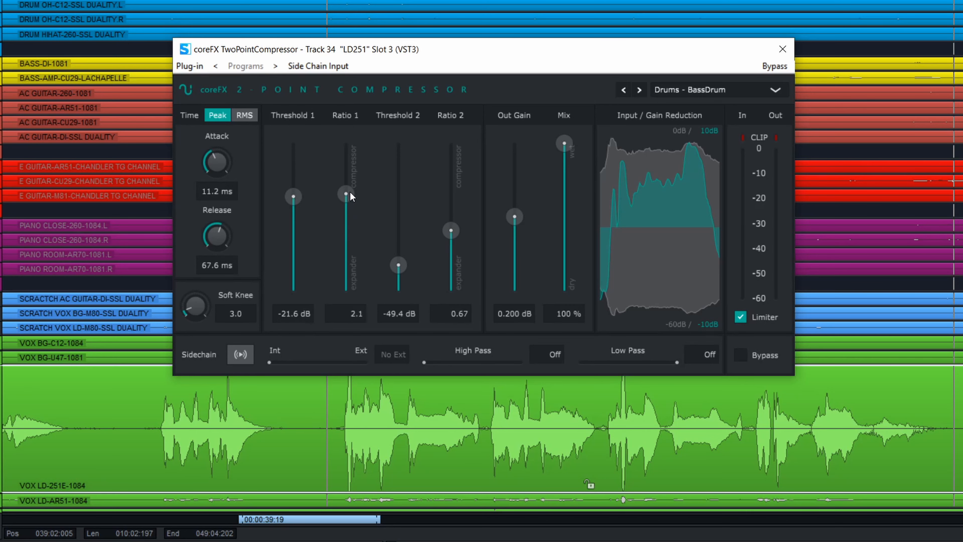
- Turn the first compression point into an expander with Ratio 1 at 0.45 and Threshold 1 at -60.0 dB
{"action": "left_click_drag", "start_coordinate": [354, 184], "coordinate": [355, 182]}
{"action": "left_click_drag", "start_coordinate": [347, 192], "coordinate": [346, 201]}
{"action": "left_click_drag", "start_coordinate": [346, 218], "coordinate": [359, 246]}
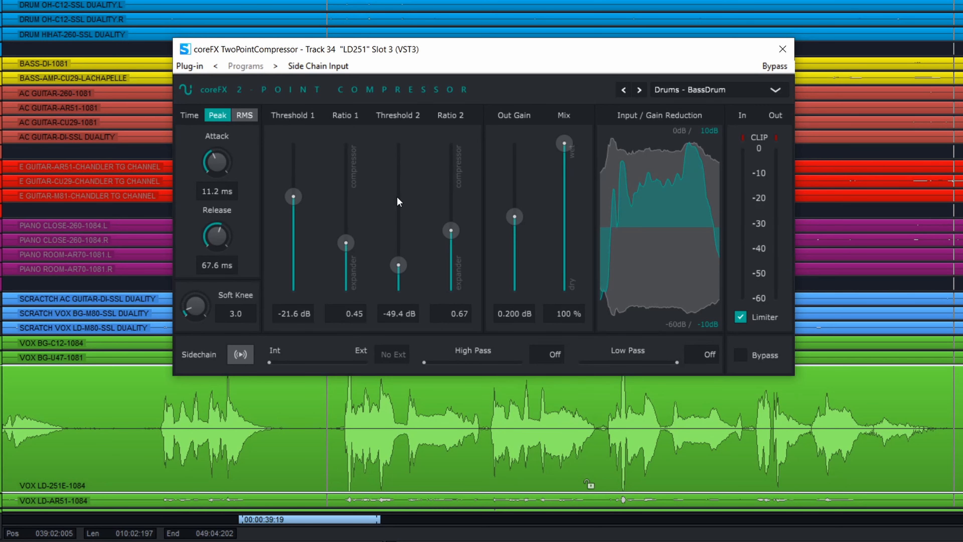
{"action": "left_click_drag", "start_coordinate": [293, 196], "coordinate": [265, 312]}
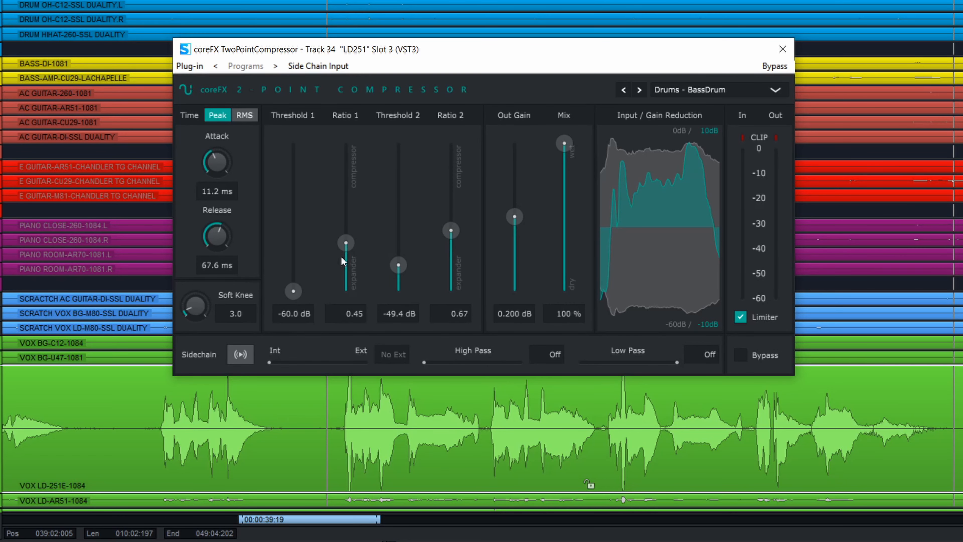
- Audition the vocal with Ratio 1 at 0.61, Threshold 2 at 0.000 dB, Ratio 2 at 0.78 and output gain at -13.0 dB
{"action": "left_click_drag", "start_coordinate": [345, 242], "coordinate": [355, 234]}
{"action": "left_click_drag", "start_coordinate": [516, 217], "coordinate": [518, 259]}
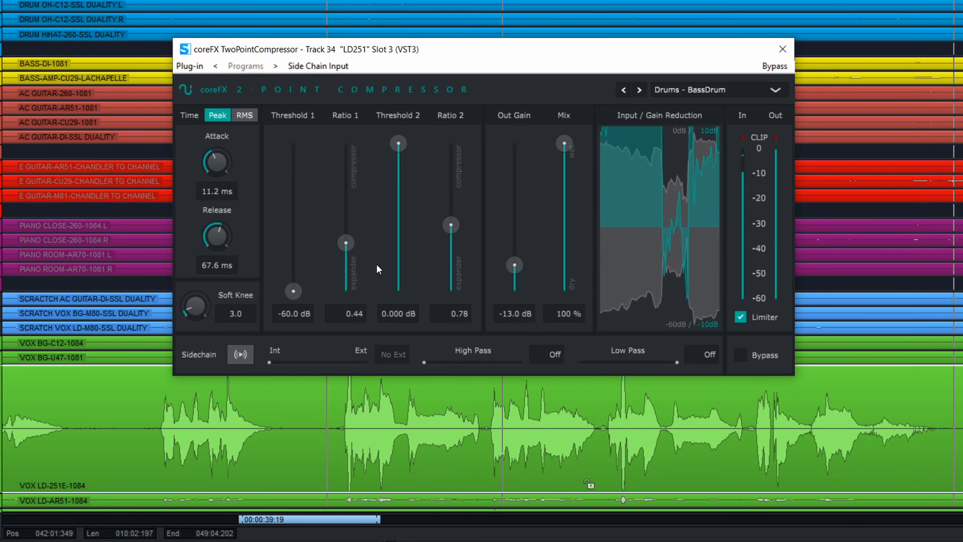
{"action": "scroll", "coordinate": [354, 247], "scroll_direction": "up", "scroll_amount": 3}
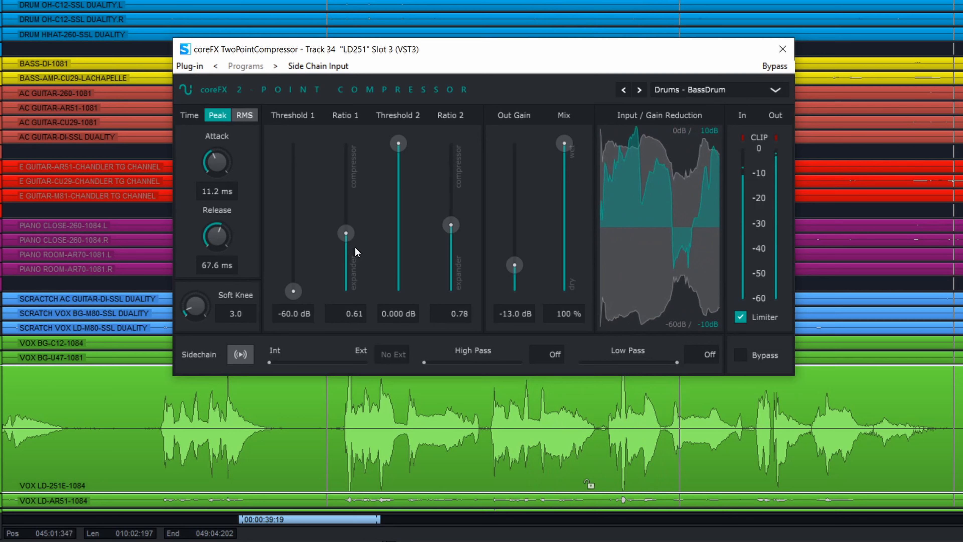
{"action": "key", "text": "space"}
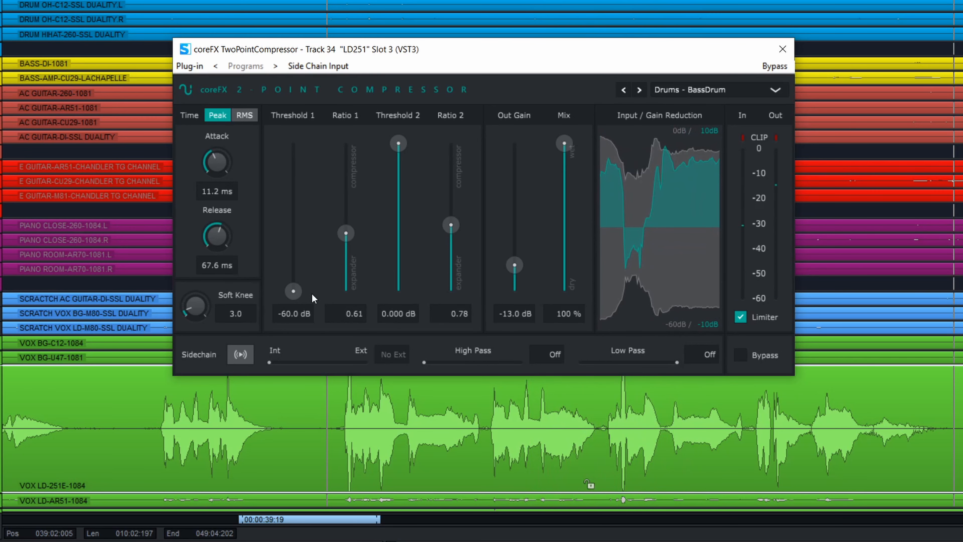
- Make the first point compress the vocal with Threshold 1 at -27.6 dB, Ratio 1 at 2.4 and output gain at 6.854 dB
{"action": "left_click_drag", "start_coordinate": [299, 294], "coordinate": [361, 162]}
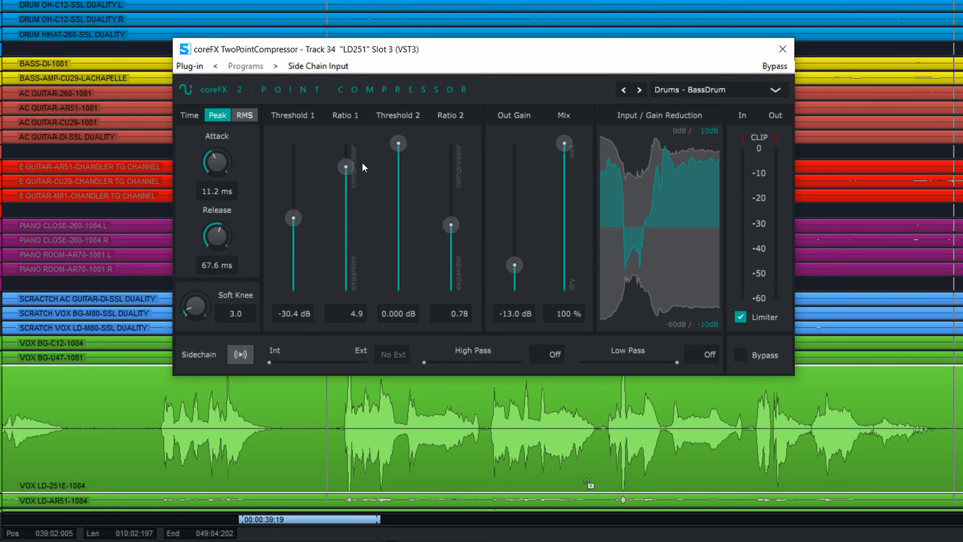
{"action": "key", "text": "space"}
{"action": "left_click_drag", "start_coordinate": [515, 265], "coordinate": [537, 228]}
{"action": "left_click_drag", "start_coordinate": [346, 167], "coordinate": [346, 188]}
{"action": "left_click_drag", "start_coordinate": [291, 275], "coordinate": [295, 212]}
{"action": "mouse_move", "coordinate": [350, 189]}
{"action": "left_mouse_down"}
{"action": "mouse_move", "coordinate": [351, 170]}
{"action": "mouse_move", "coordinate": [353, 188]}
{"action": "left_mouse_up"}
{"action": "left_click_drag", "start_coordinate": [515, 224], "coordinate": [516, 192]}
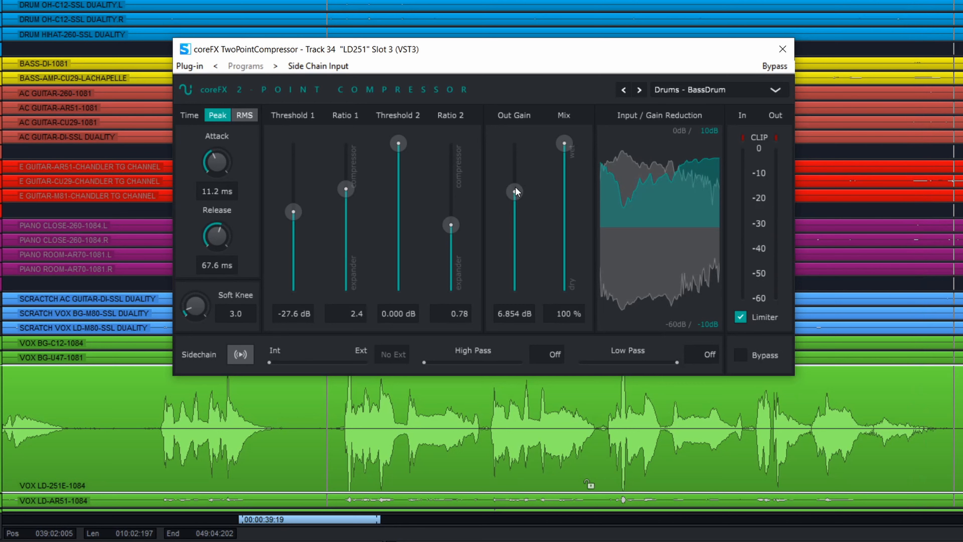
- Audition the vocal with the second point expanding at Threshold 2 -60.0 dB, Ratio 2 0.64 and output gain -5.72 dB
{"action": "left_click_drag", "start_coordinate": [398, 143], "coordinate": [399, 255]}
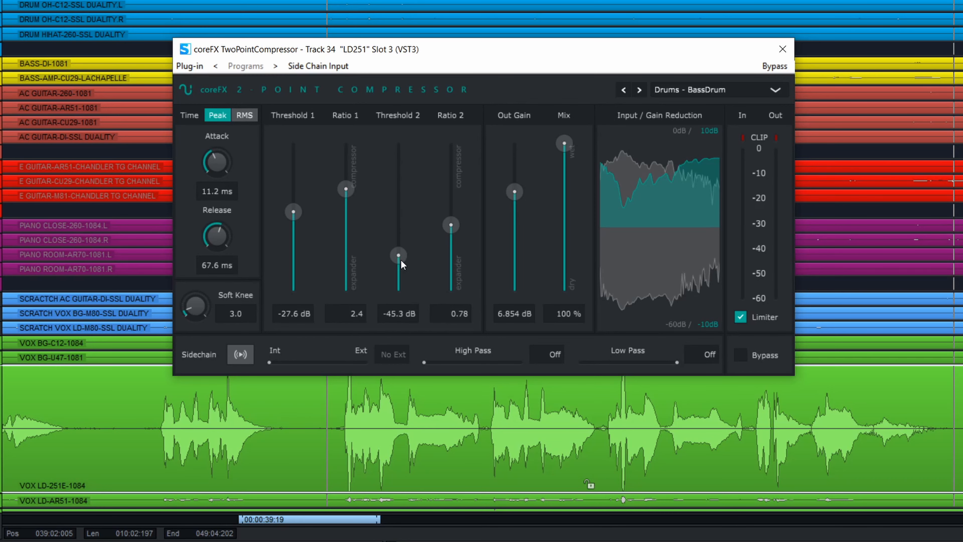
{"action": "mouse_move", "coordinate": [457, 229]}
{"action": "left_mouse_down"}
{"action": "mouse_move", "coordinate": [461, 215]}
{"action": "mouse_move", "coordinate": [461, 231]}
{"action": "left_mouse_up"}
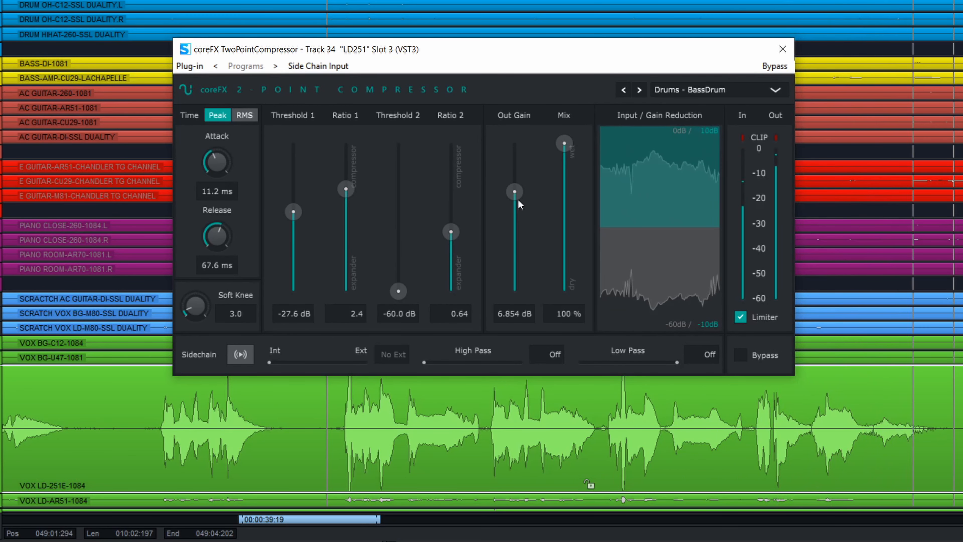
{"action": "left_click_drag", "start_coordinate": [518, 196], "coordinate": [516, 241]}
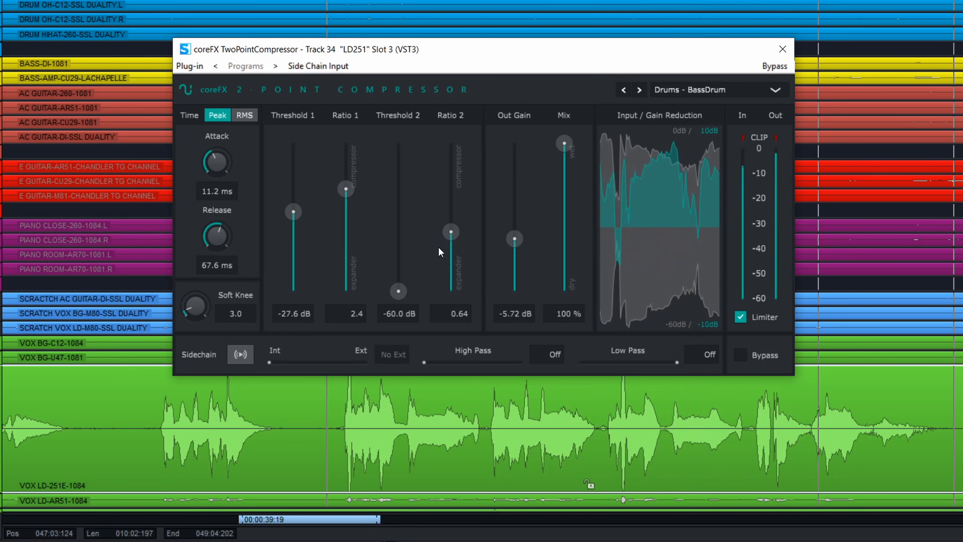
{"action": "key", "text": "space"}
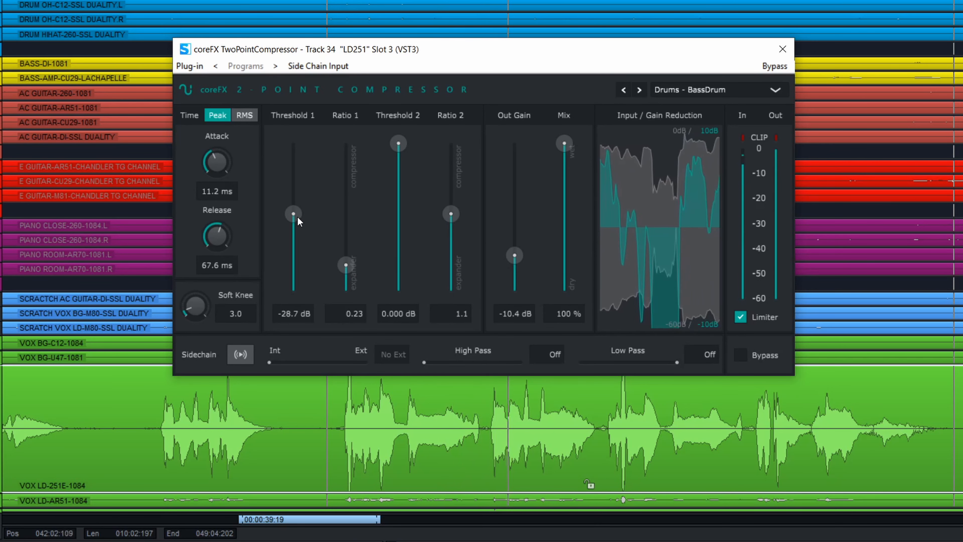
- Audition the vocal with Threshold 1 raised to -24.5 dB, and close the compressor window after stopping playback
{"action": "left_click_drag", "start_coordinate": [297, 217], "coordinate": [297, 204]}
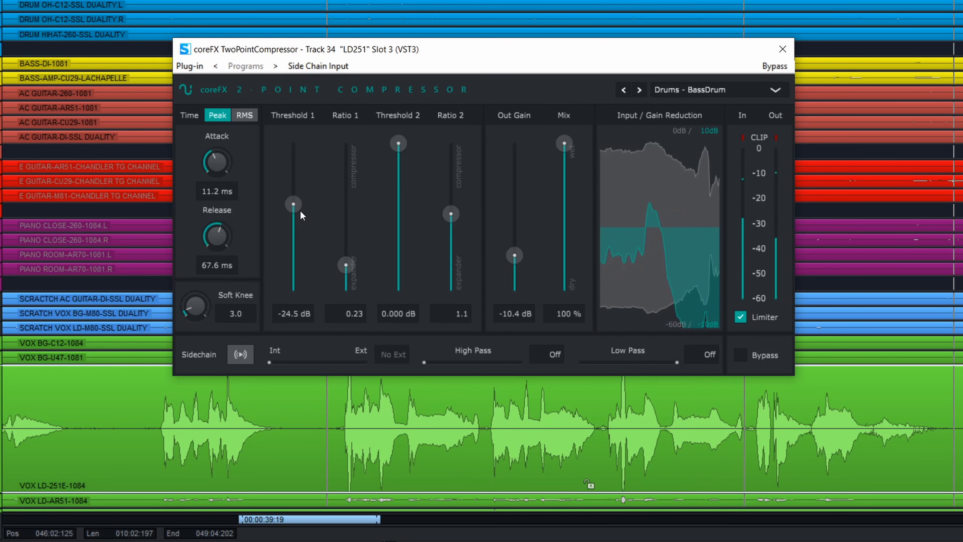
{"action": "key", "text": "space"}
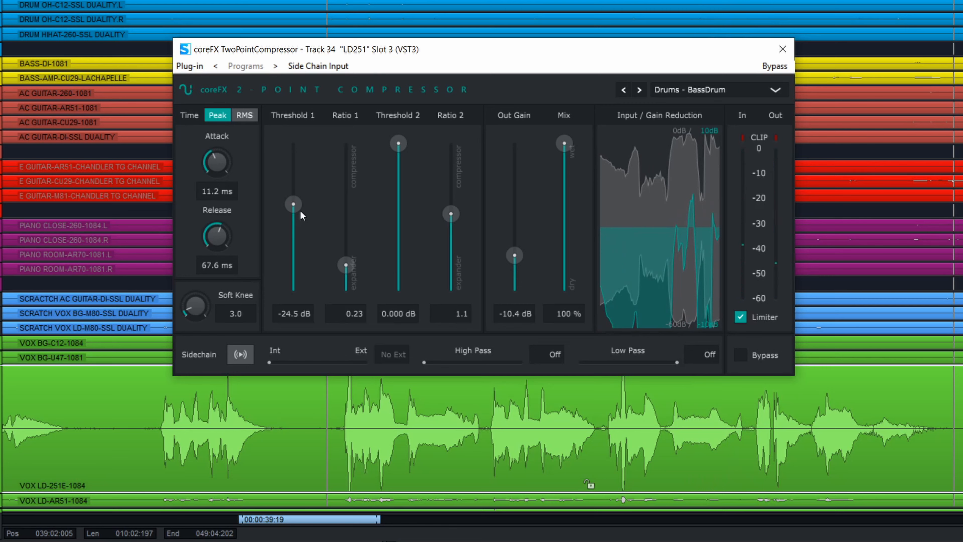
{"action": "left_click", "coordinate": [783, 49]}
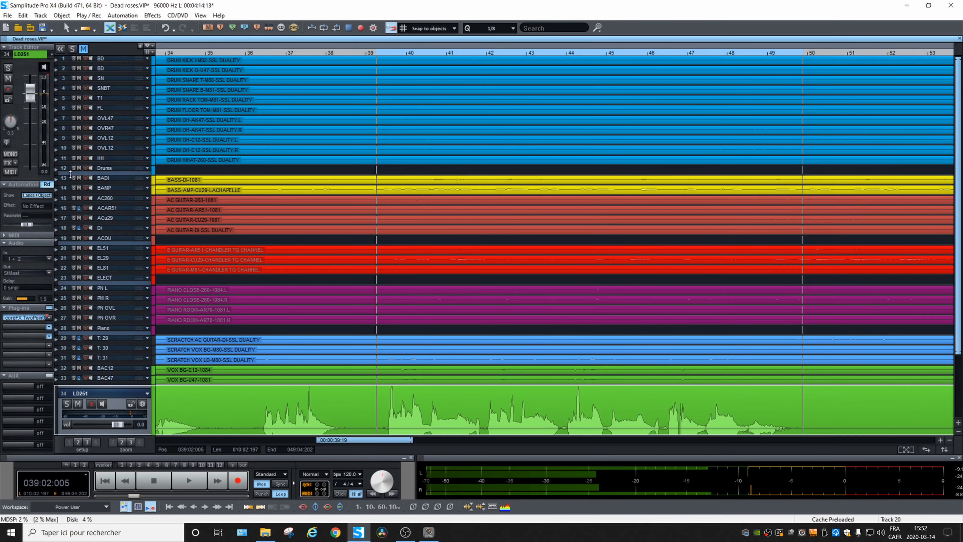
- Select the Drums track and insert coreFX TwoPointCompressor on it from the favorite plug-ins
{"action": "left_click_drag", "start_coordinate": [70, 175], "coordinate": [67, 240]}
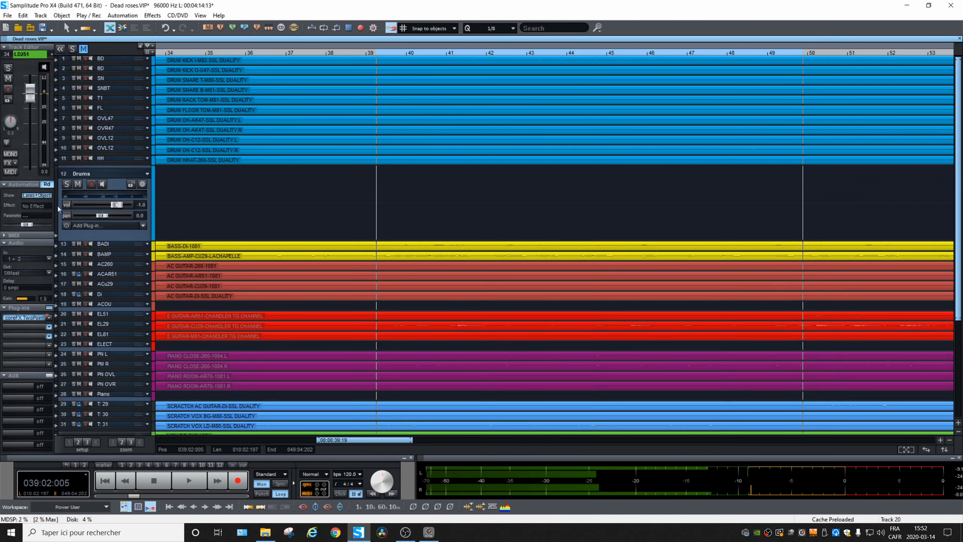
{"action": "double_click", "coordinate": [64, 174]}
{"action": "left_click", "coordinate": [36, 322]}
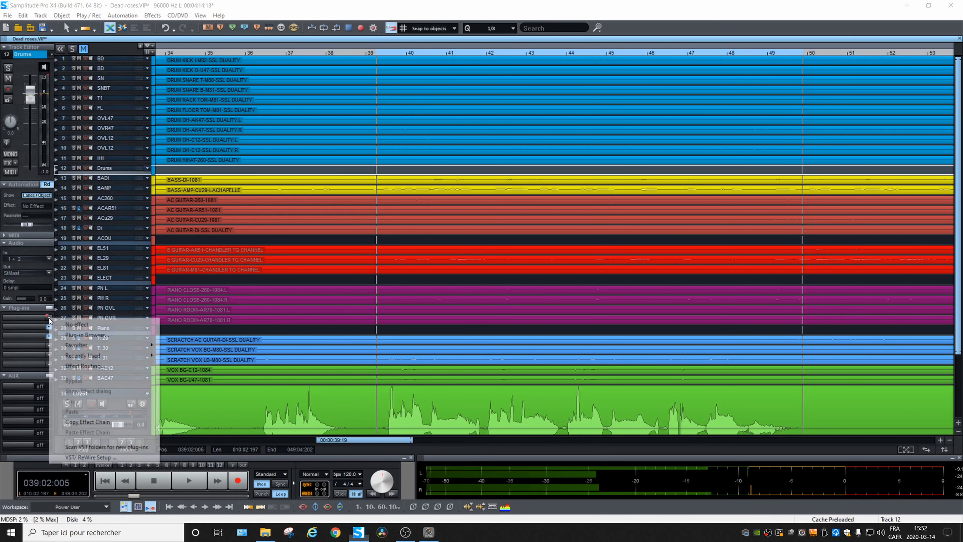
{"action": "mouse_move", "coordinate": [121, 348]}
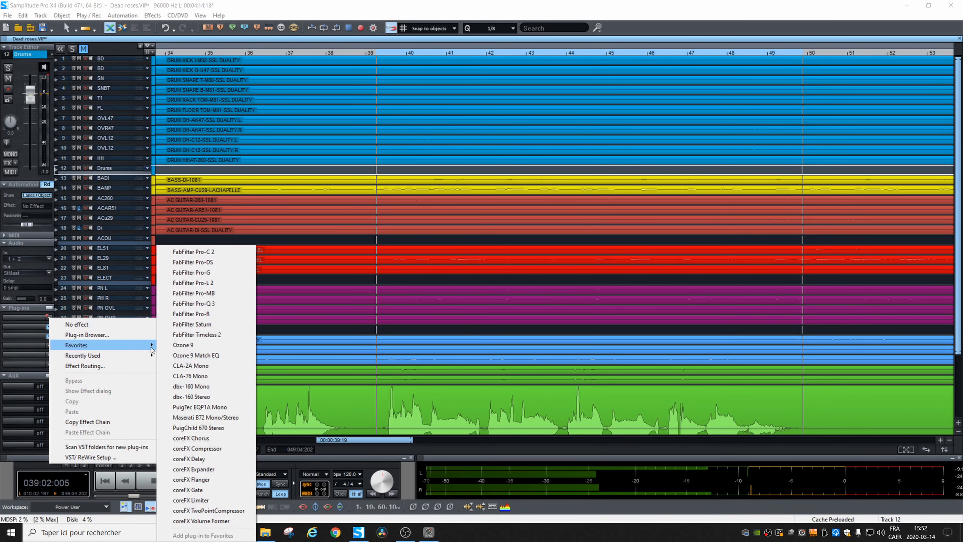
{"action": "left_click", "coordinate": [217, 510]}
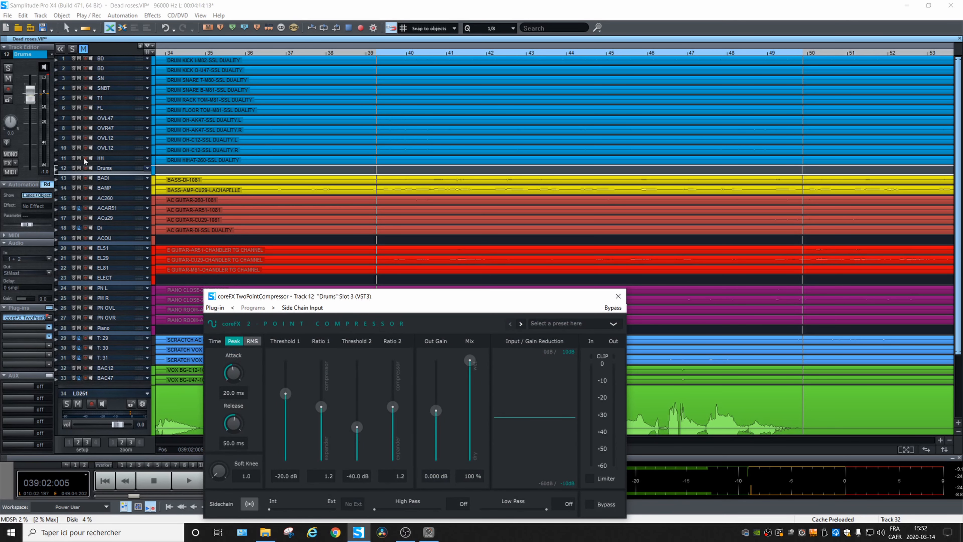
- Solo the Drums track, increase its height and move the compressor window up over the drum tracks
{"action": "left_click", "coordinate": [74, 168]}
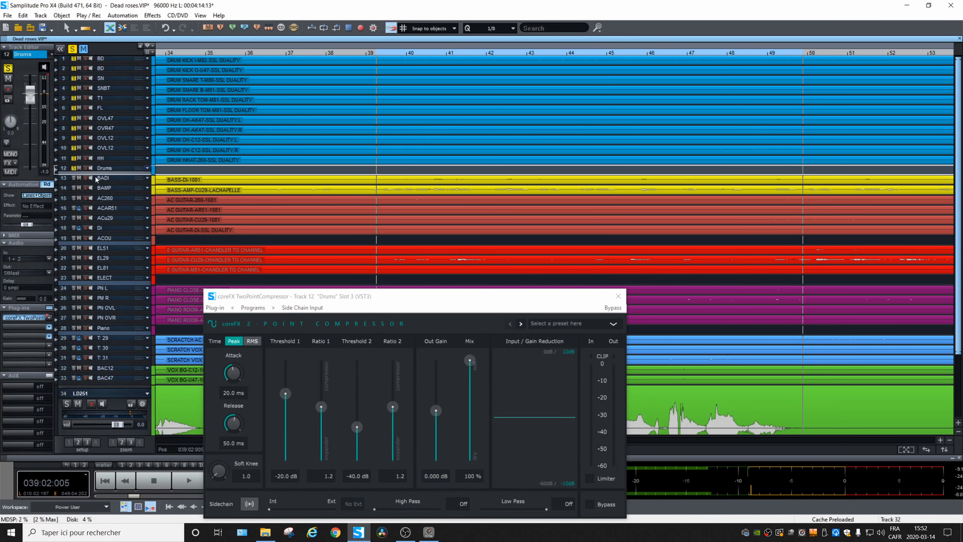
{"action": "left_click_drag", "start_coordinate": [101, 173], "coordinate": [100, 231]}
{"action": "left_click_drag", "start_coordinate": [394, 294], "coordinate": [580, 127]}
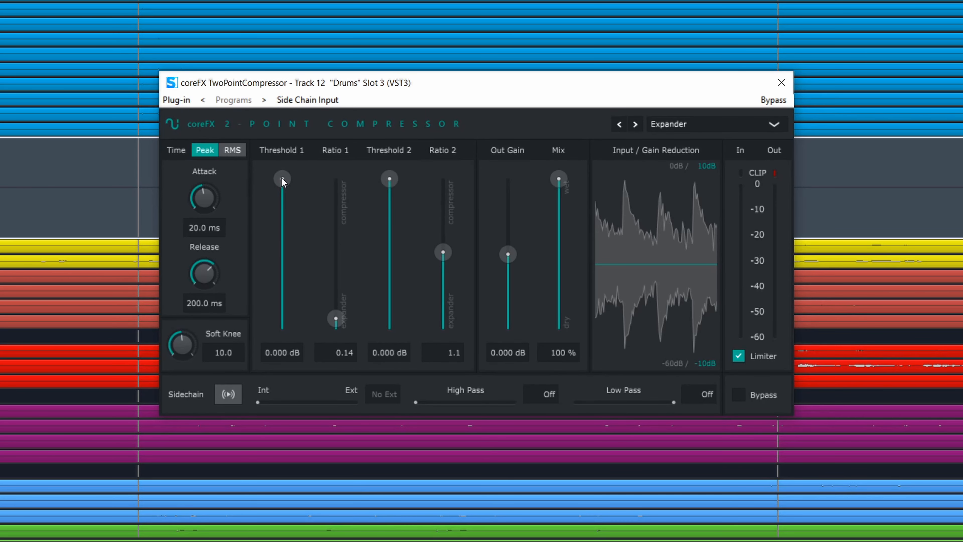
- Audition the drums with the Expander preset and Threshold 1 lowered to -33.2 dB
{"action": "key", "text": "space"}
{"action": "left_click_drag", "start_coordinate": [281, 177], "coordinate": [280, 262]}
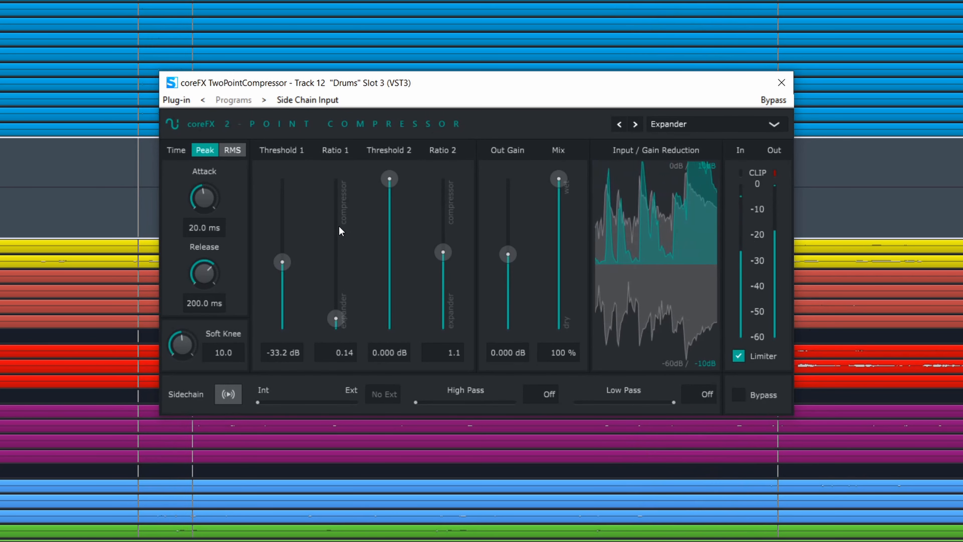
{"action": "key", "text": "space"}
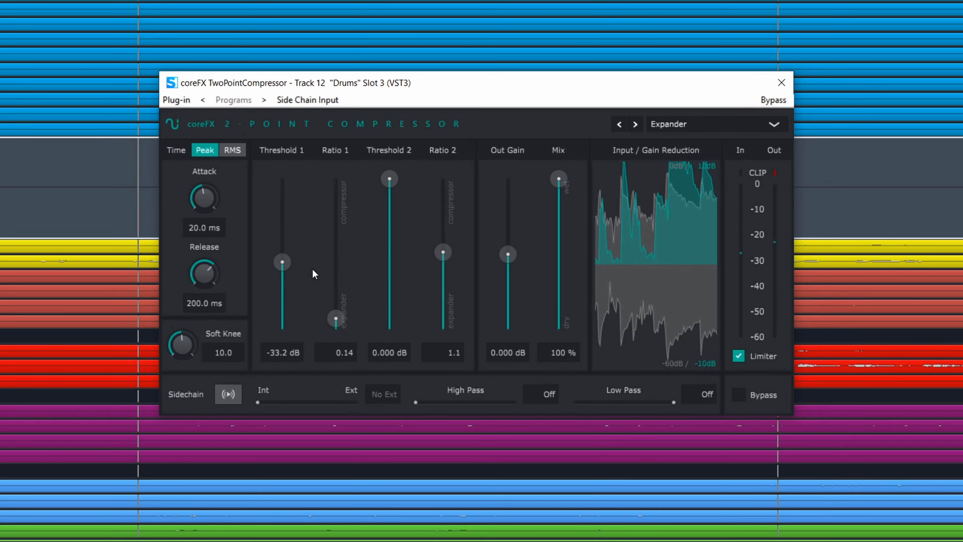
- Make the first point compress the drums with Ratio 1 at 5.8 and Threshold 1 at -23.9 dB, and set Threshold 2 to -60.0 dB
{"action": "left_click_drag", "start_coordinate": [336, 326], "coordinate": [343, 253]}
{"action": "left_click_drag", "start_coordinate": [356, 194], "coordinate": [355, 178]}
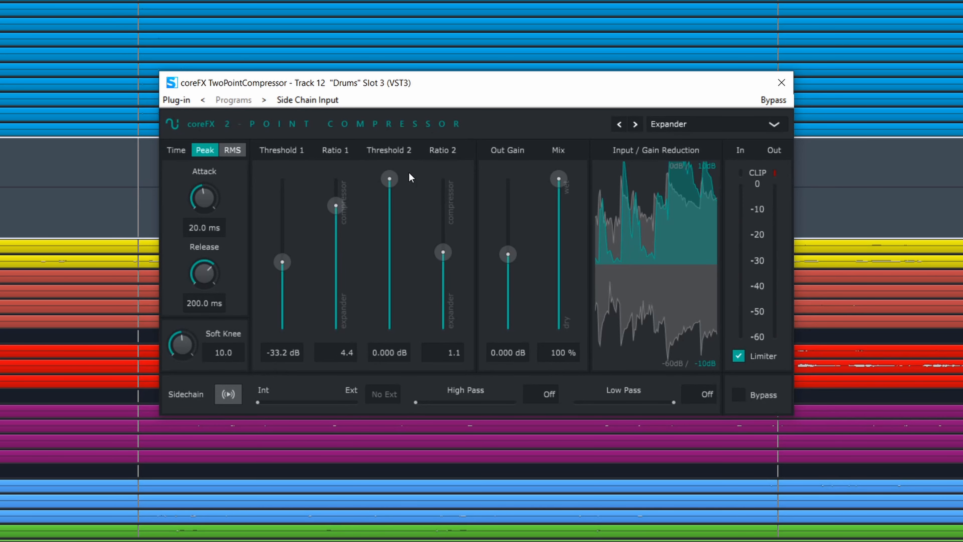
{"action": "key", "text": "space"}
{"action": "left_click_drag", "start_coordinate": [280, 262], "coordinate": [286, 237]}
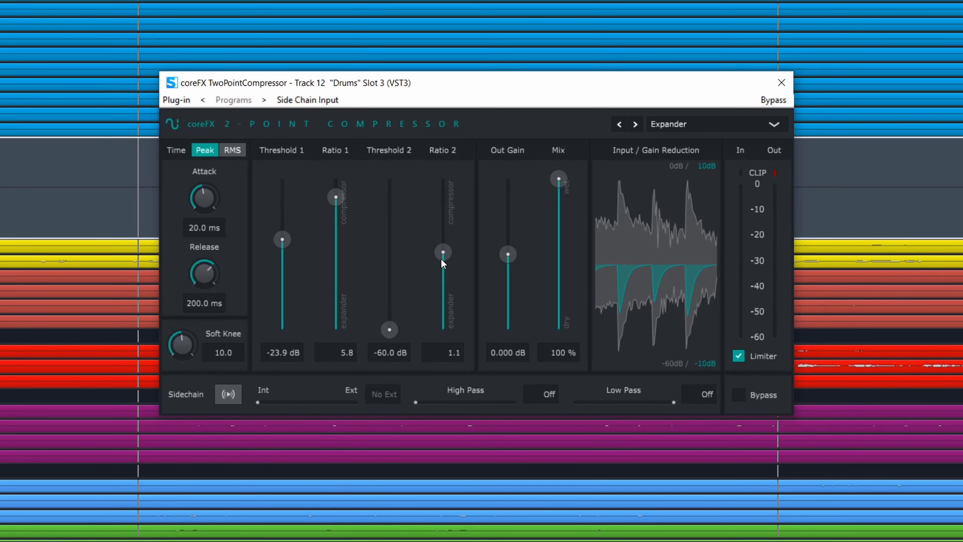
- Make the second point expand the drums with Ratio 2 at 0.47 and lower the output gain to -9.85 dB during playback
{"action": "scroll", "coordinate": [441, 259], "scroll_direction": "down", "scroll_amount": 4}
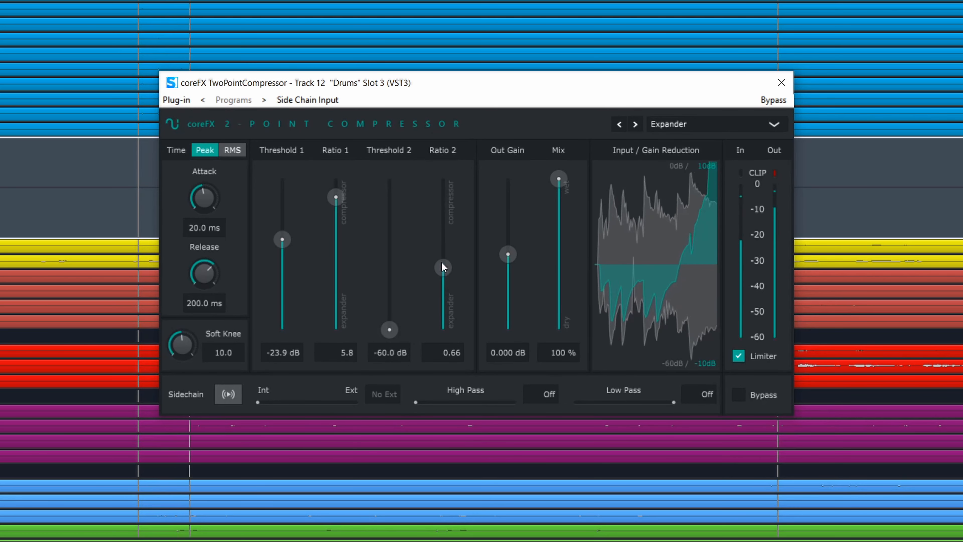
{"action": "scroll", "coordinate": [436, 274], "scroll_direction": "up", "scroll_amount": 1}
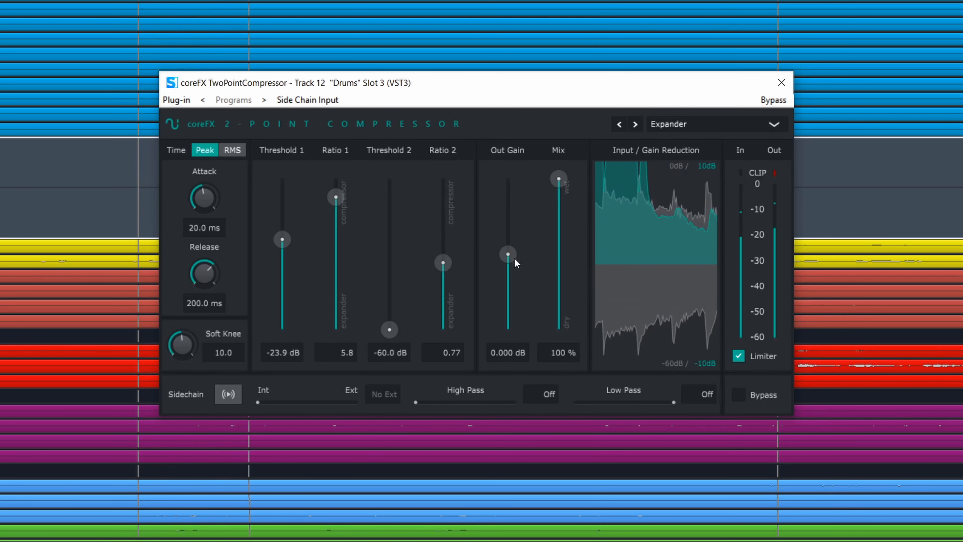
{"action": "left_click_drag", "start_coordinate": [510, 258], "coordinate": [508, 273]}
{"action": "scroll", "coordinate": [445, 271], "scroll_direction": "down", "scroll_amount": 1}
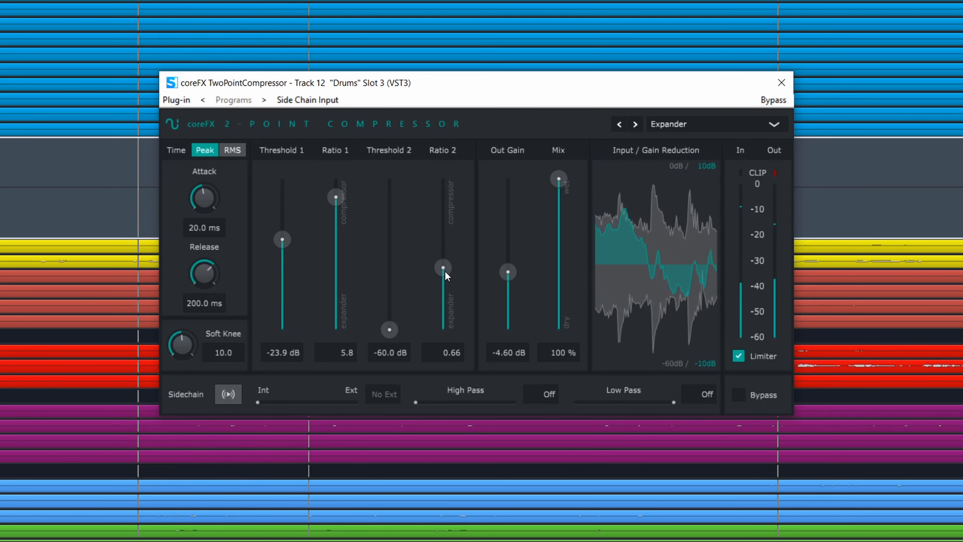
{"action": "scroll", "coordinate": [445, 271], "scroll_direction": "down", "scroll_amount": 2}
{"action": "left_click_drag", "start_coordinate": [511, 278], "coordinate": [512, 291]}
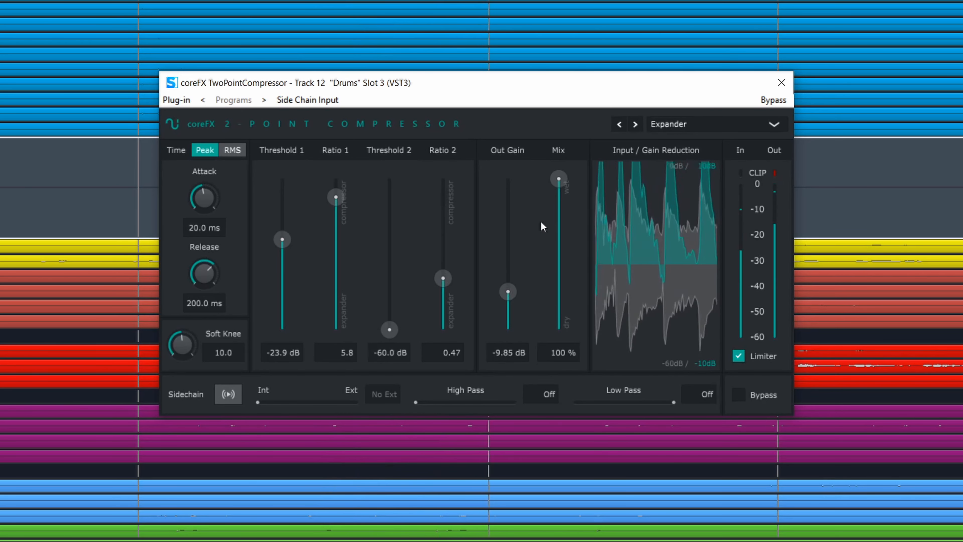